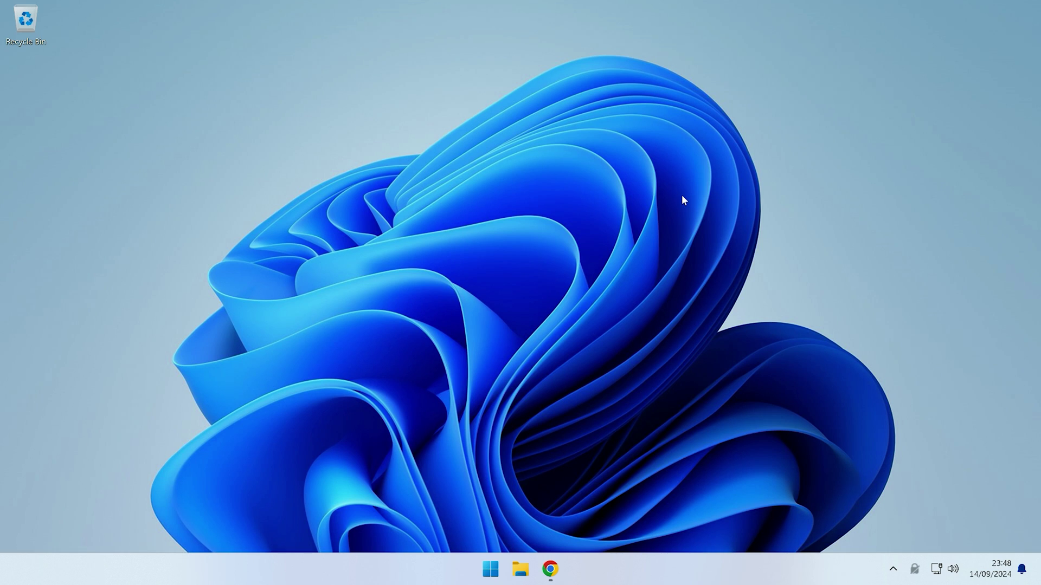
- From the Google results, open AMD Drivers and Support and submit Graphics > Radeon RX 580
click(563, 560)
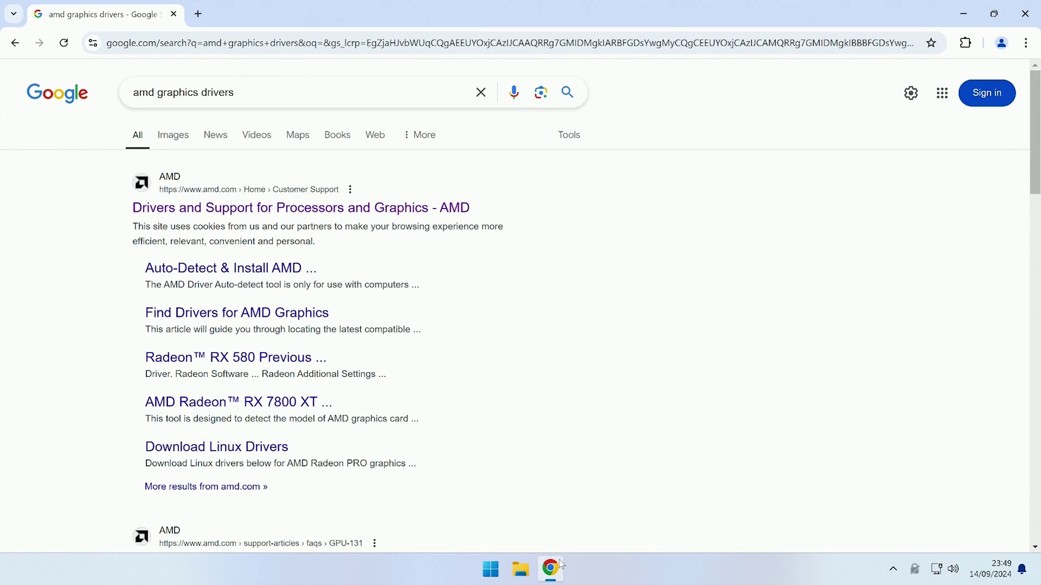
click(217, 209)
scroll(218, 210, down, 3)
scroll(217, 232, down, 2)
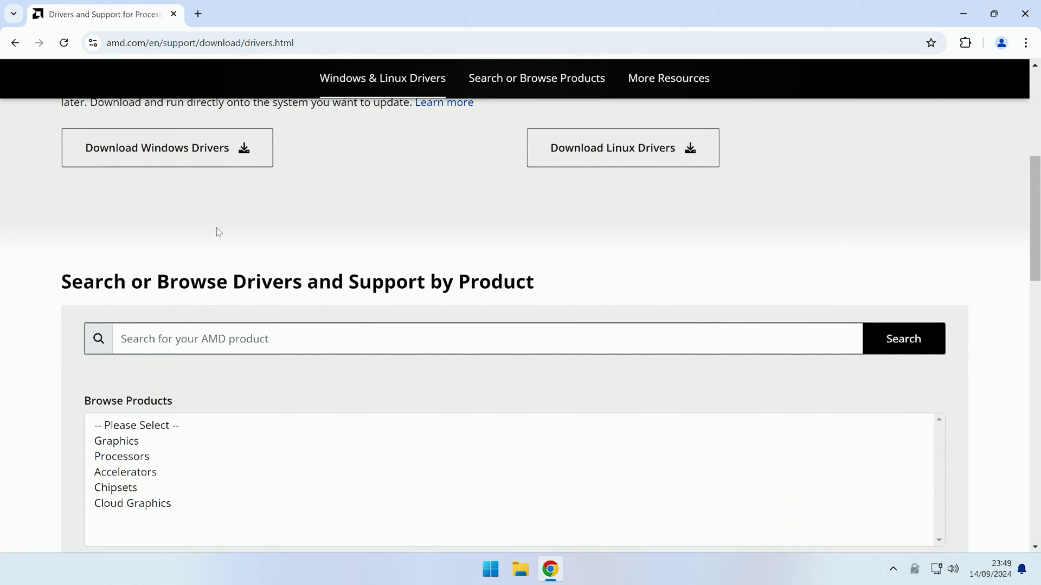
scroll(216, 232, down, 1)
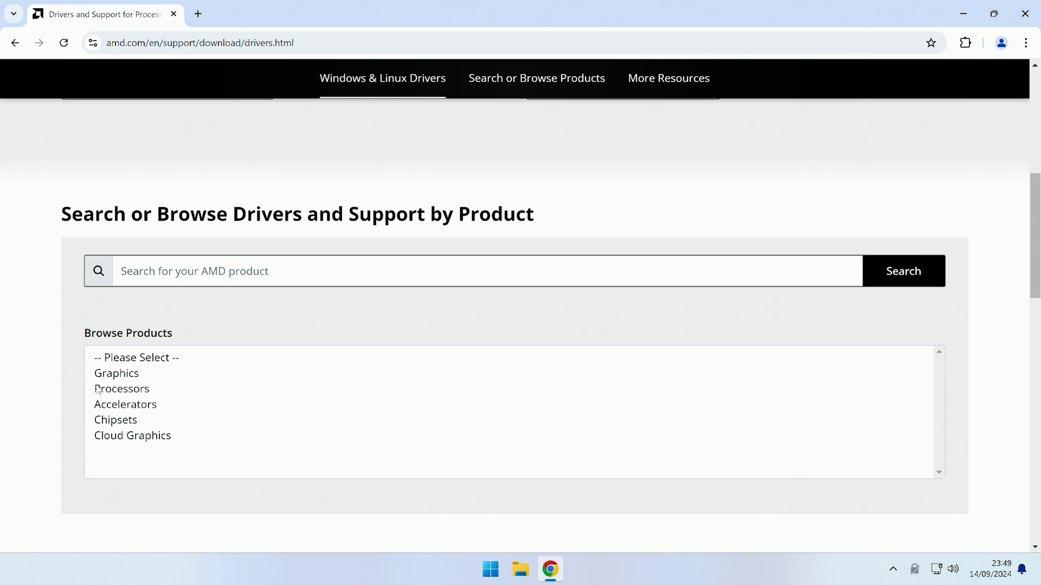
click(122, 375)
click(146, 467)
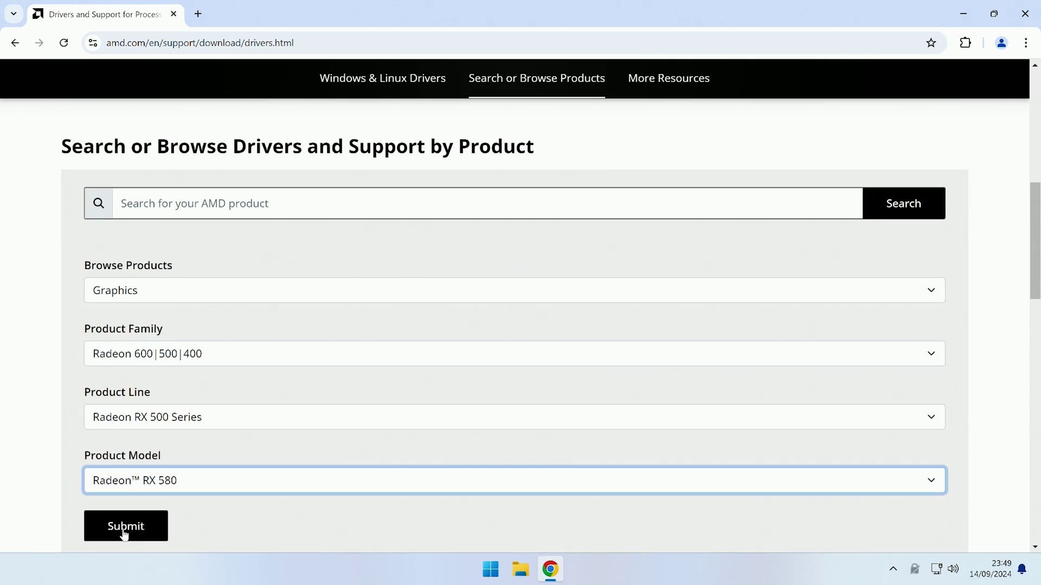
click(122, 533)
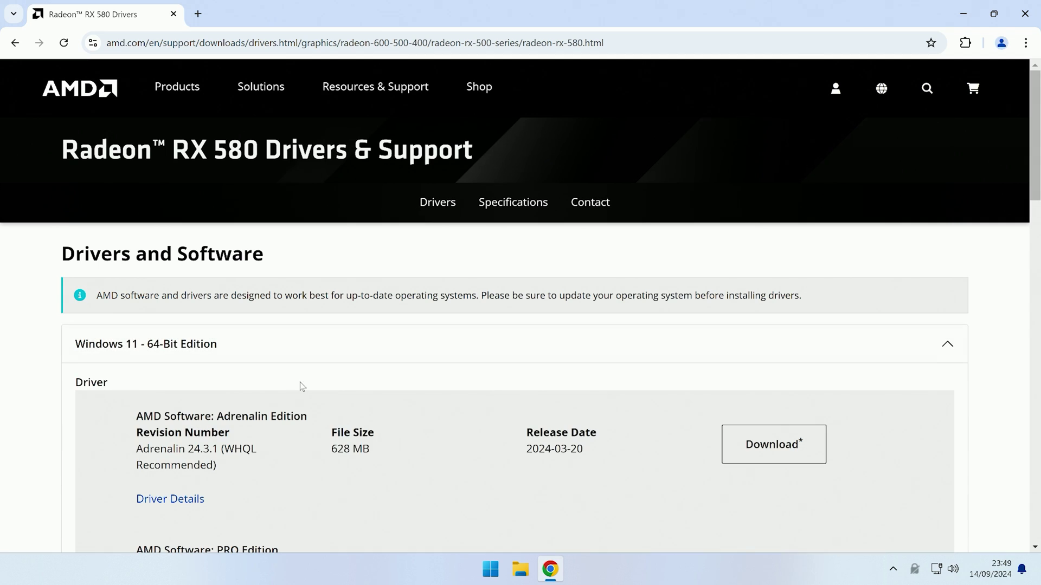
scroll(306, 399, down, 1)
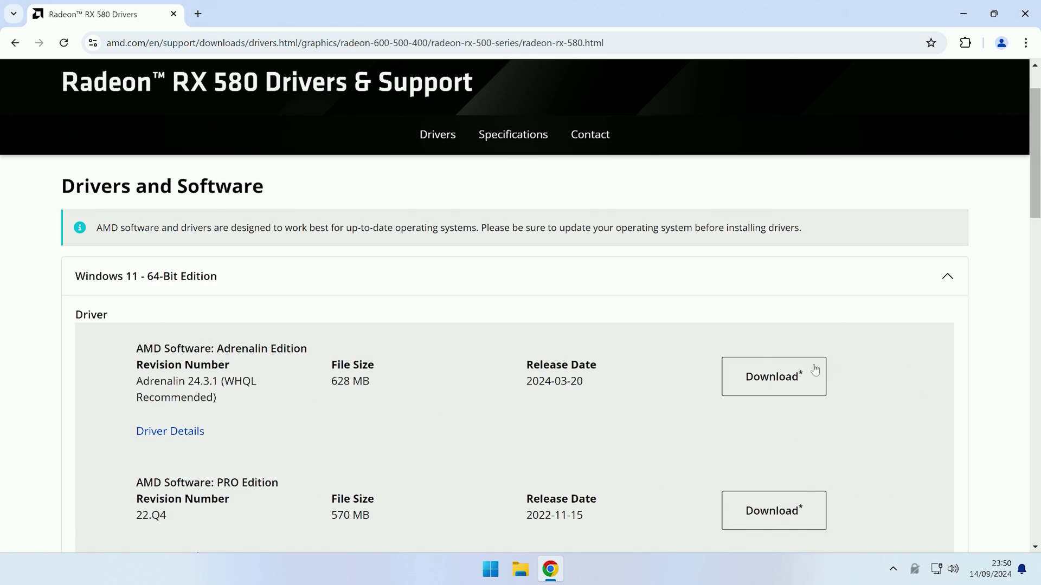
- Download the 628 MB AMD Software: Adrenalin Edition 24.3.1 driver package
click(774, 376)
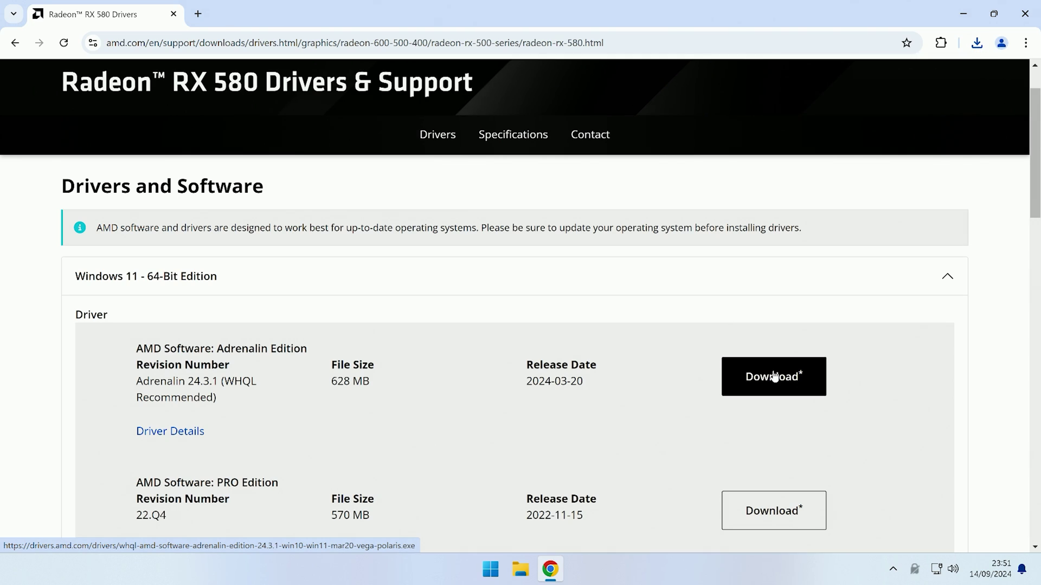
click(950, 14)
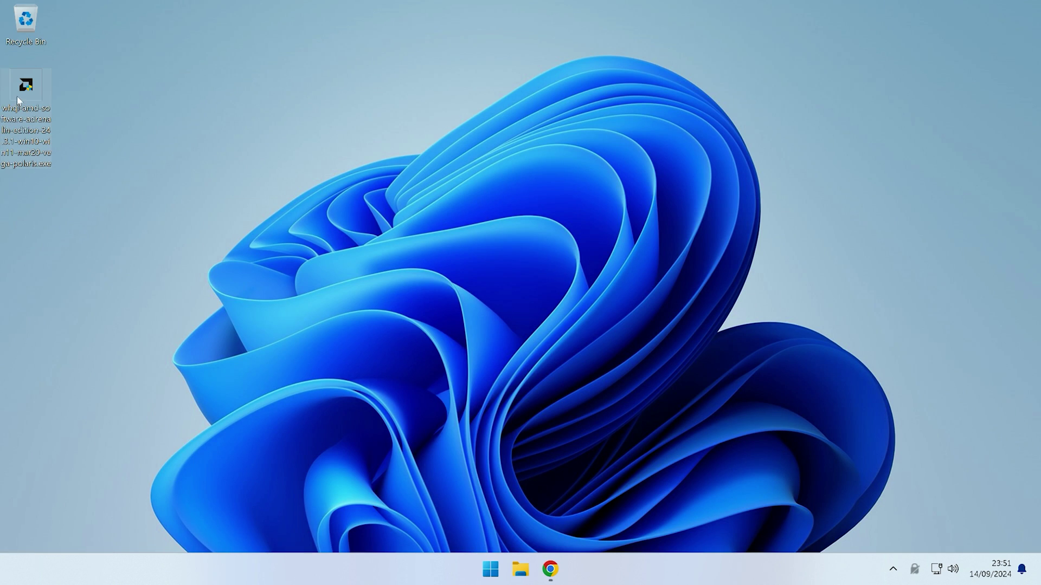
- Run the downloaded Adrenalin 24.3.1 installer .exe from the desktop
double_click(36, 81)
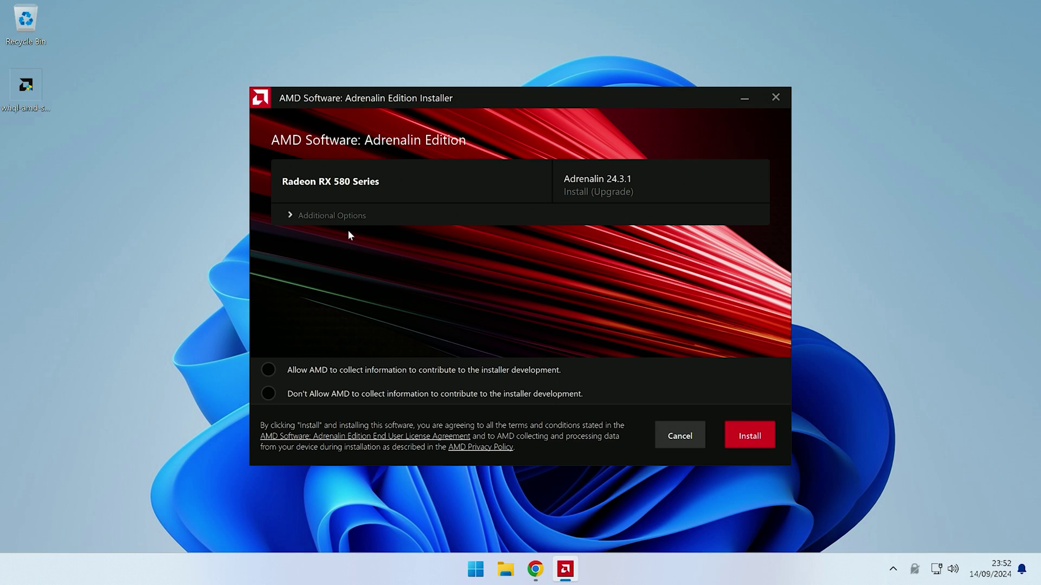
- Set Install Type to Driver Only under Additional Options
click(307, 220)
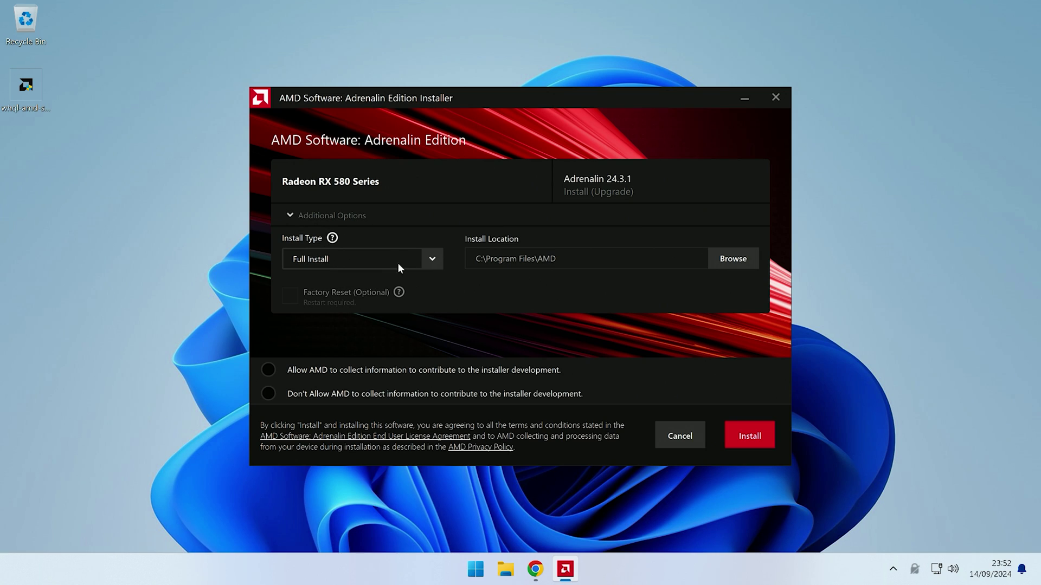
click(442, 261)
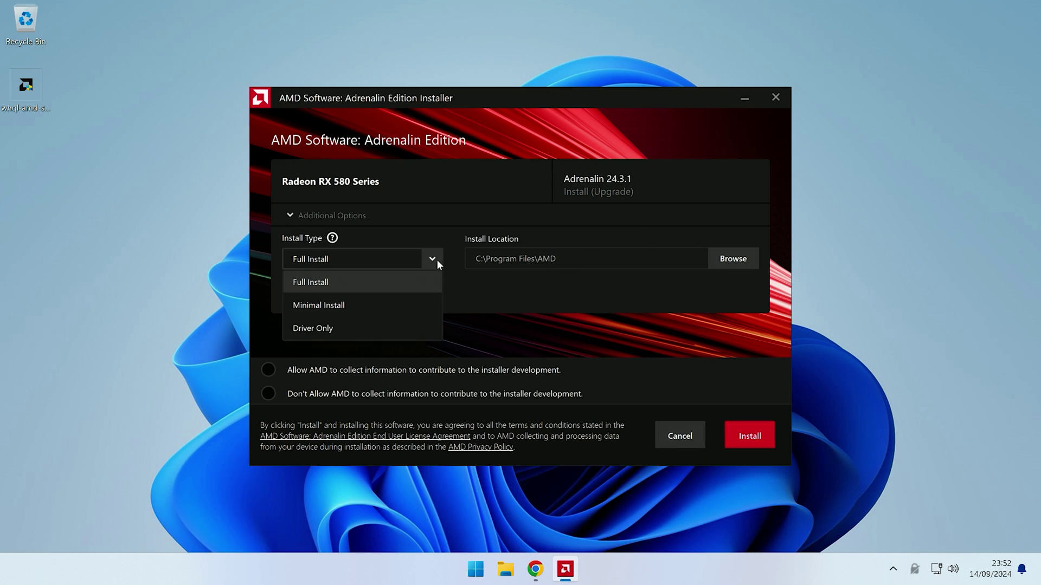
click(321, 325)
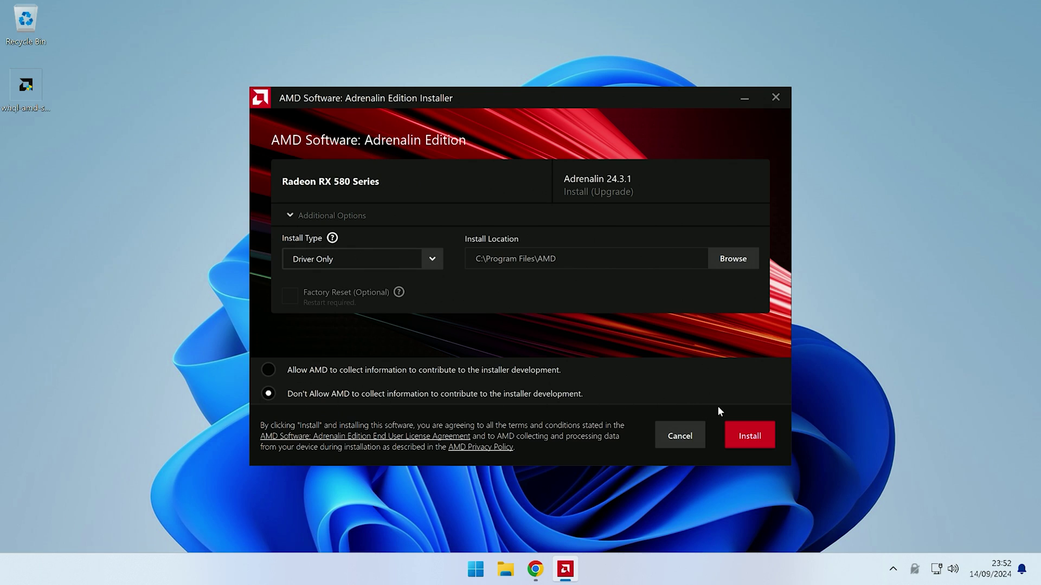
- Install the Radeon RX 580 Adrenalin 24.3.1 driver and let it complete
click(743, 435)
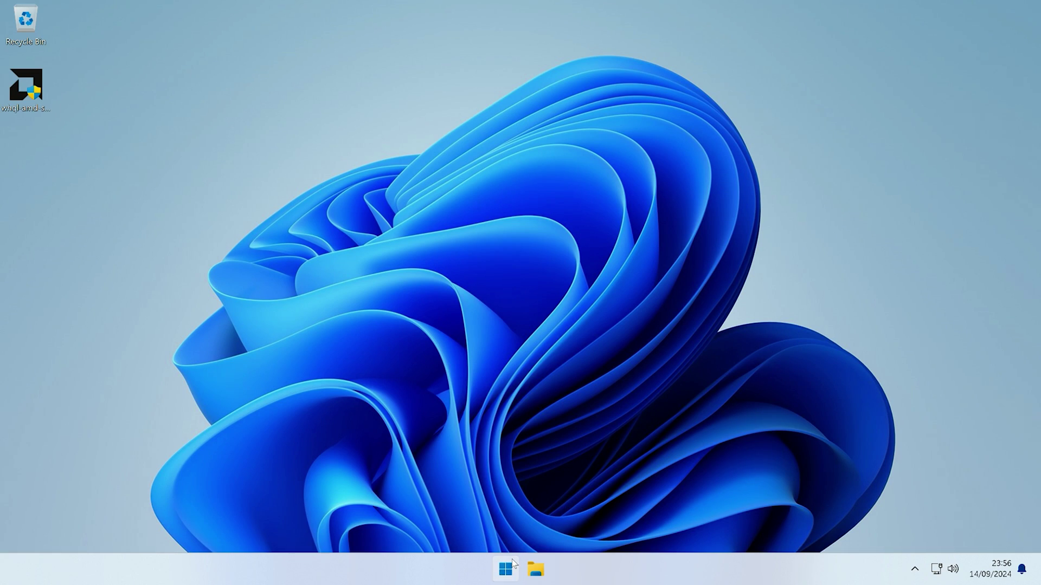
click(507, 568)
text(devi)
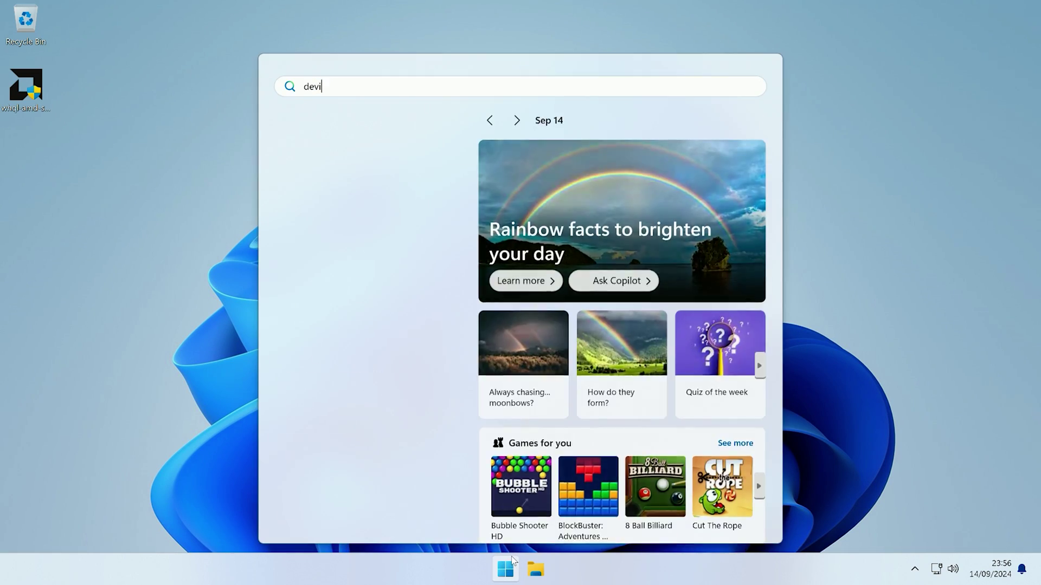
text(ce)
- Open Device Manager from the 'devi' search to find ASUS Radeon RX 580 Series
key(Return)
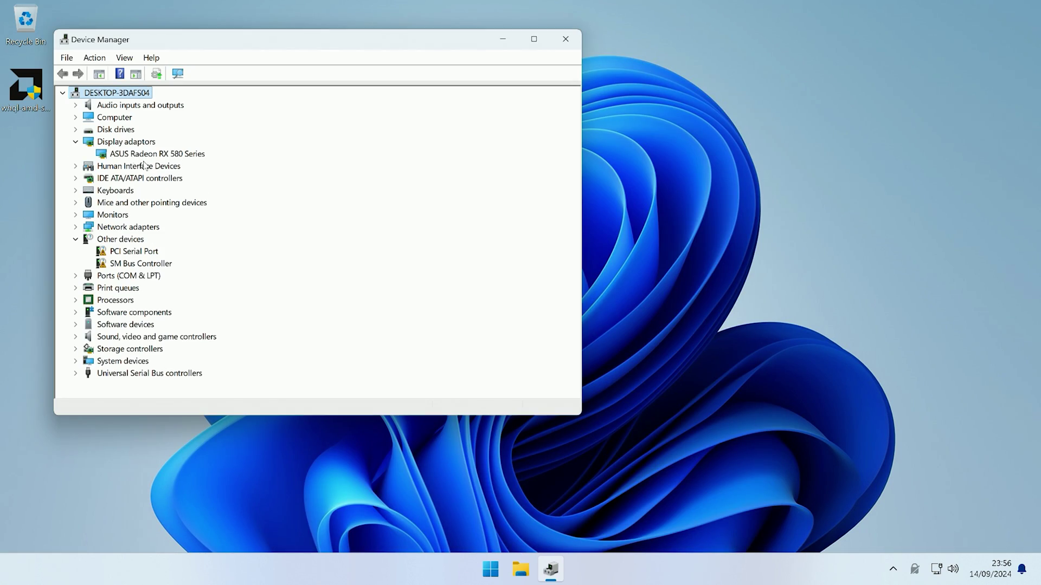